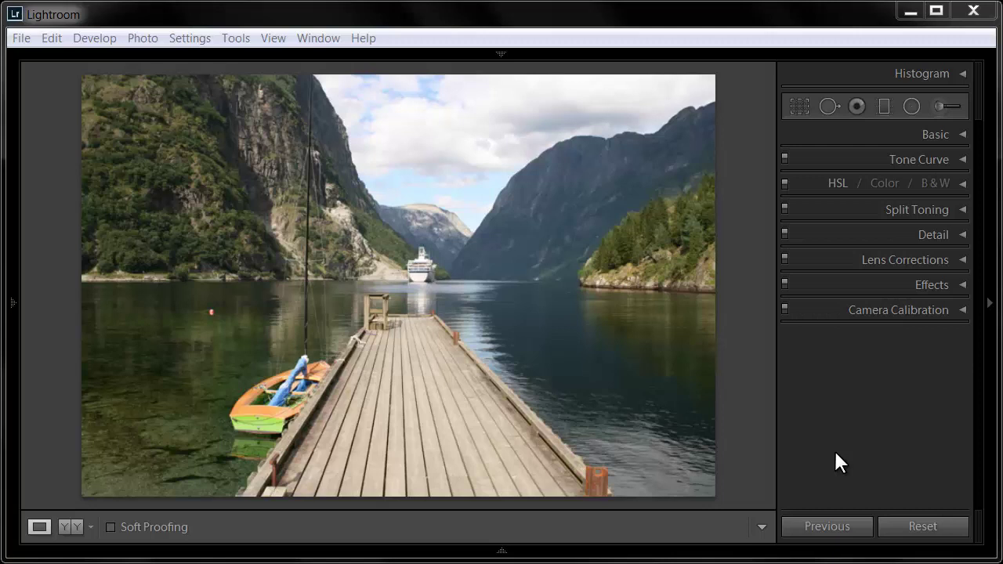
- Switch the fjord pier photo to the B&W treatment using the default black-and-white mix
click(961, 181)
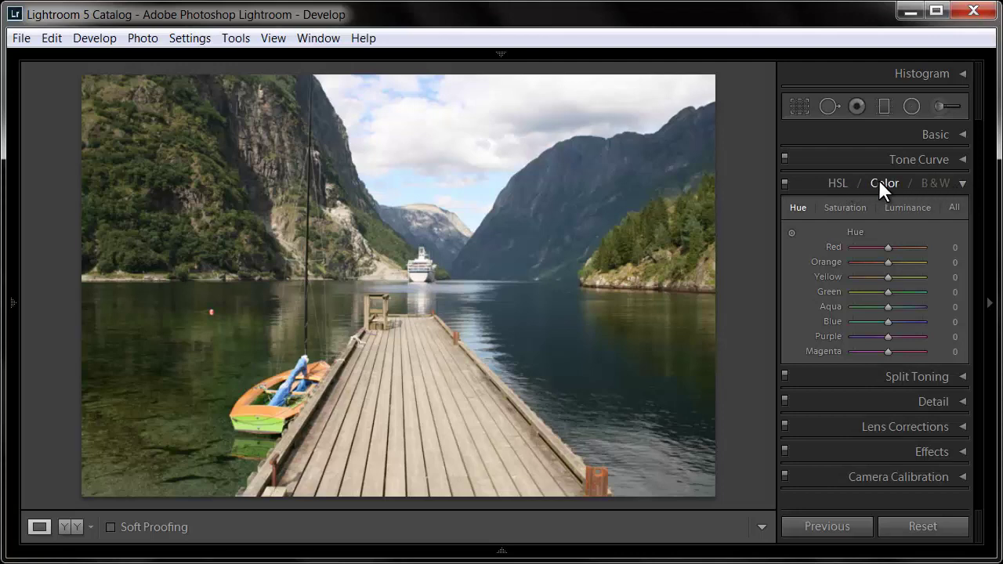
click(933, 182)
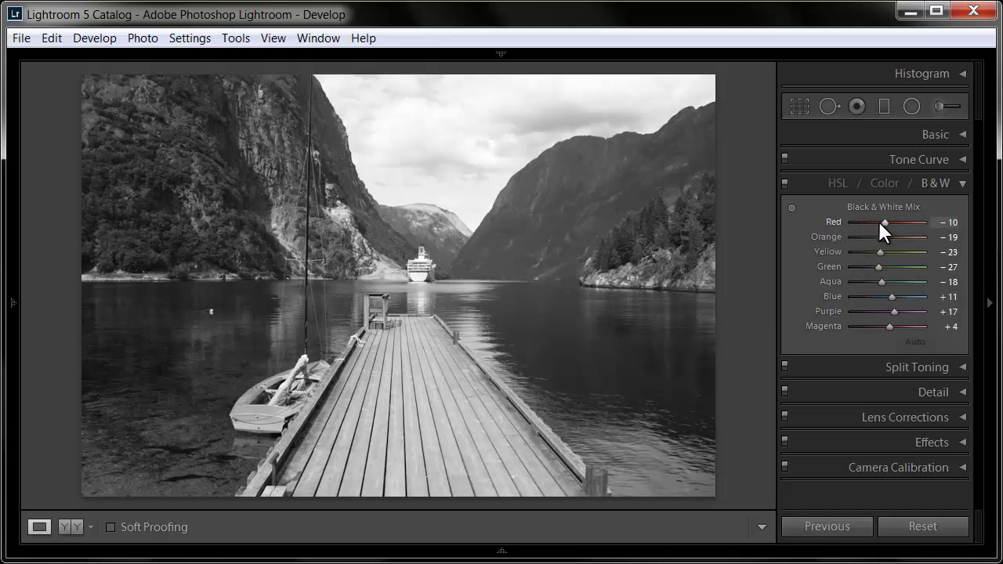
- Tune the B&W mix sliders to Red +9, Orange -62, Green -64 and Blue -40
mouse_move(884, 222)
mouse_down()
mouse_move(818, 217)
mouse_move(857, 223)
mouse_up()
double_click(857, 223)
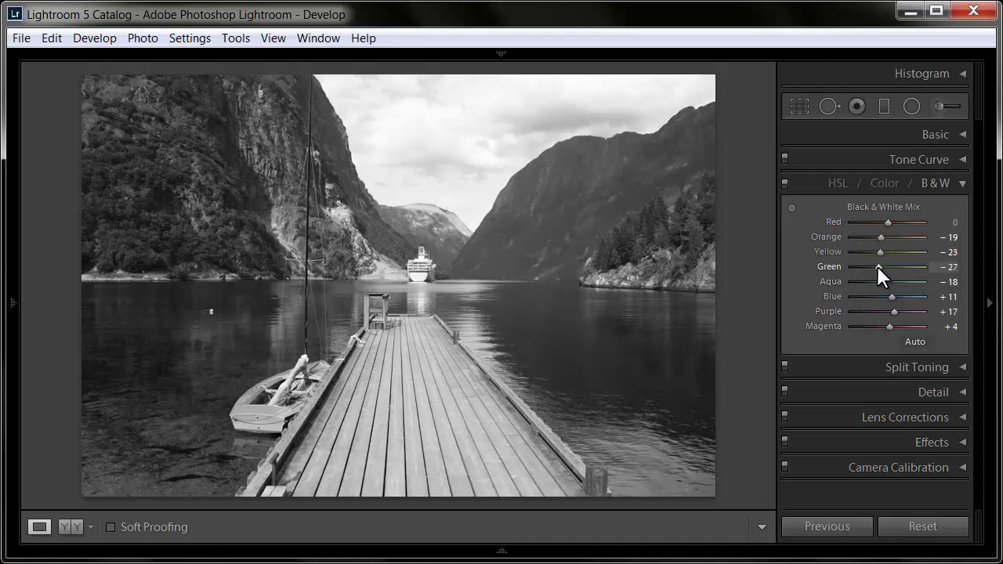
mouse_move(877, 266)
mouse_down()
mouse_move(925, 283)
mouse_move(823, 259)
mouse_move(937, 276)
mouse_up()
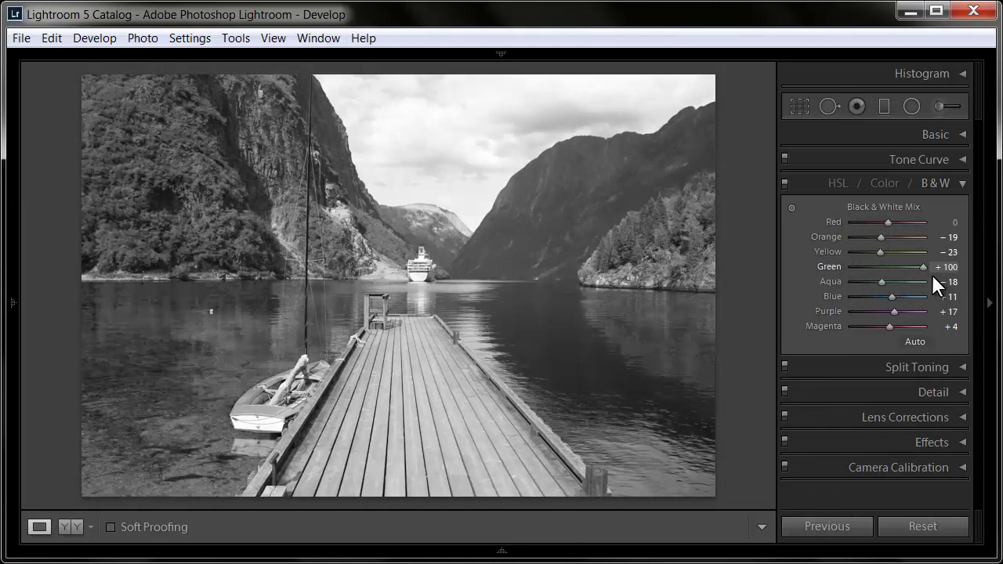
double_click(921, 266)
click(888, 221)
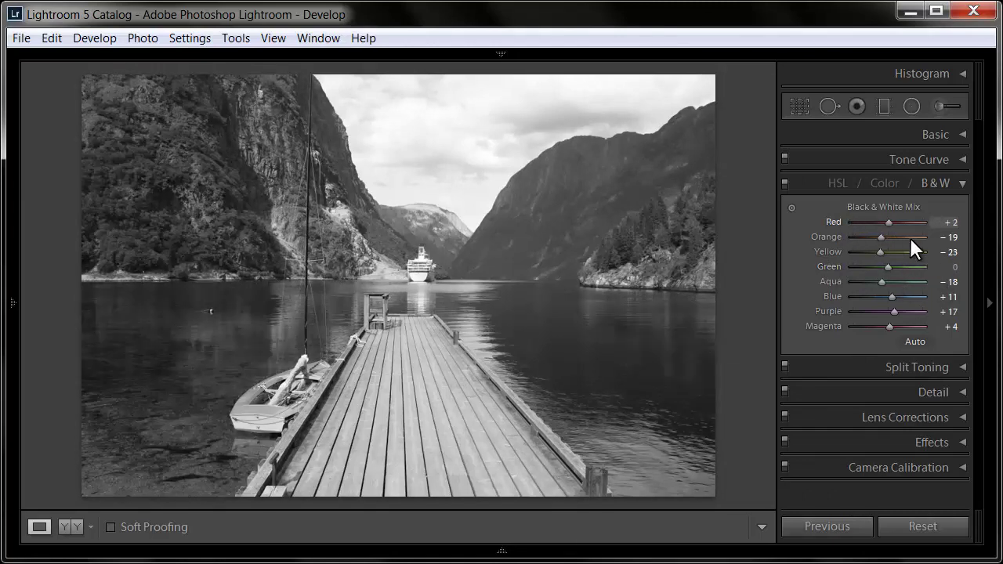
mouse_move(909, 238)
mouse_down()
mouse_move(827, 231)
mouse_move(940, 234)
mouse_move(823, 221)
mouse_move(964, 227)
mouse_move(820, 222)
mouse_move(978, 229)
mouse_move(794, 223)
mouse_move(884, 224)
mouse_move(845, 244)
mouse_move(880, 254)
mouse_move(855, 266)
mouse_move(870, 269)
mouse_move(861, 280)
mouse_move(837, 280)
mouse_move(894, 282)
mouse_move(839, 279)
mouse_move(888, 280)
mouse_move(856, 290)
mouse_move(890, 308)
mouse_move(857, 304)
mouse_move(913, 306)
mouse_move(867, 302)
mouse_move(882, 311)
mouse_move(857, 323)
mouse_move(886, 323)
mouse_up()
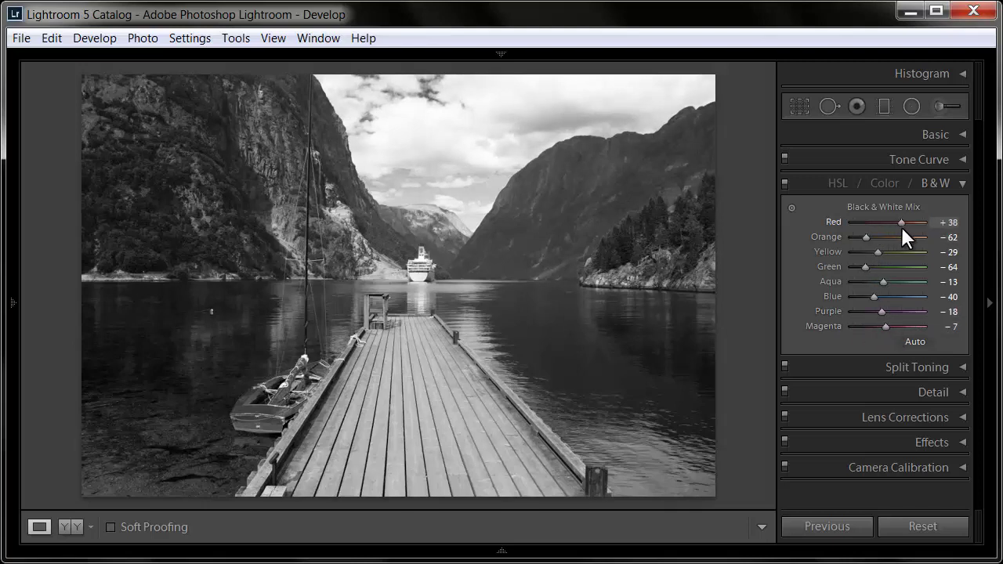
drag(901, 226, 891, 227)
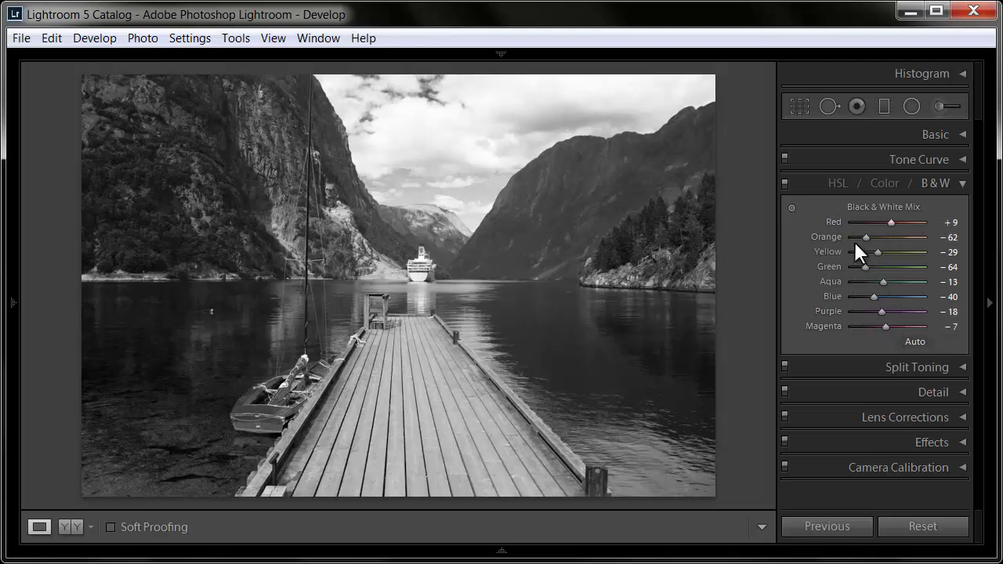
- Refine the mix with the Targeted Adjustment tool on pier, boat, sky and water, reaching Orange -37 and Green -71
click(791, 208)
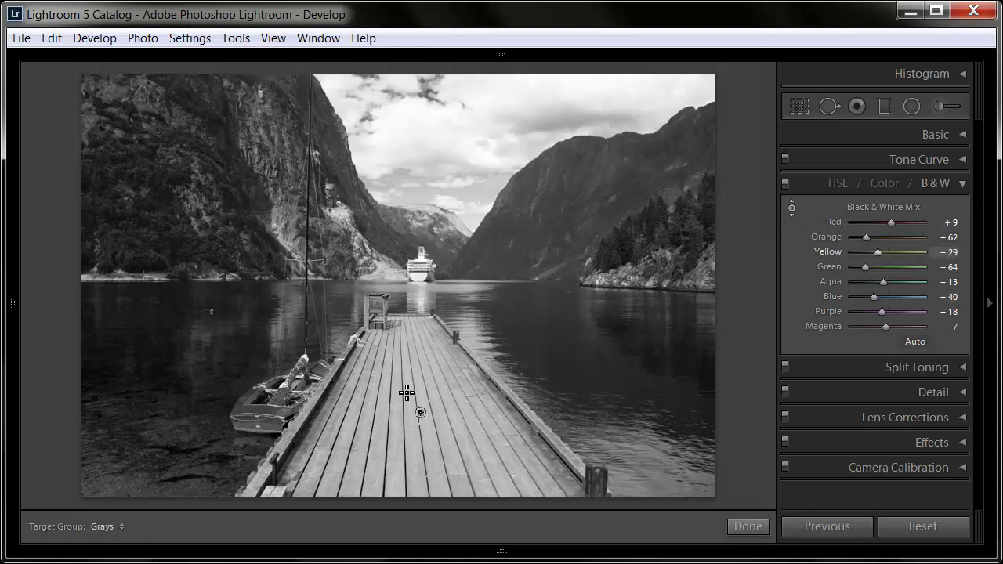
drag(405, 393, 411, 439)
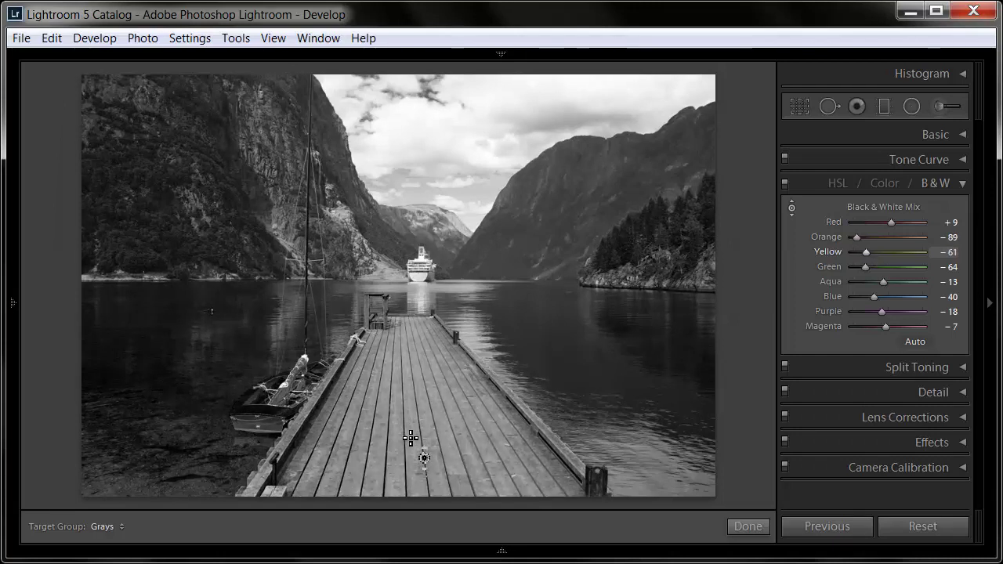
drag(411, 438, 413, 402)
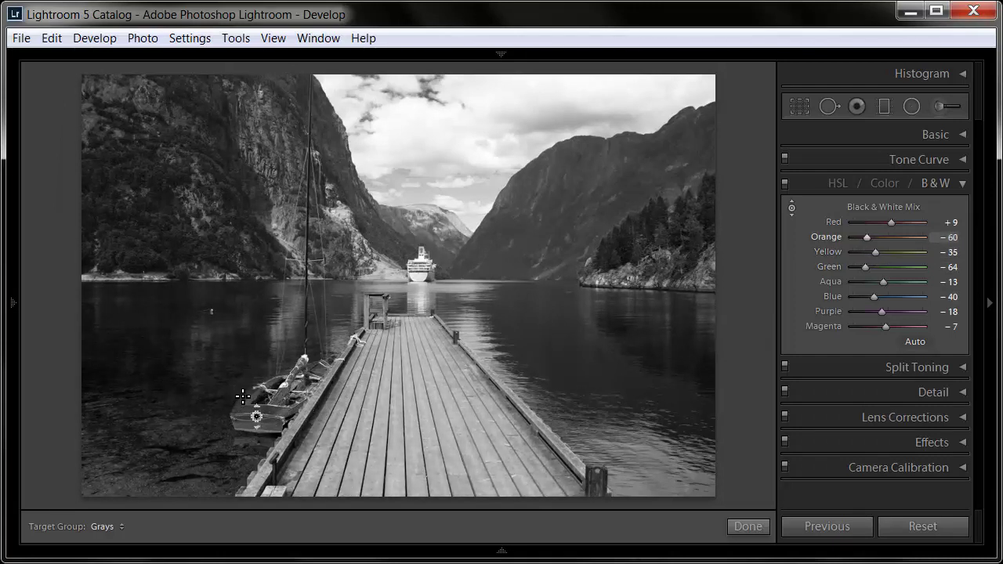
mouse_move(242, 403)
mouse_down()
mouse_move(243, 389)
mouse_move(144, 336)
mouse_up()
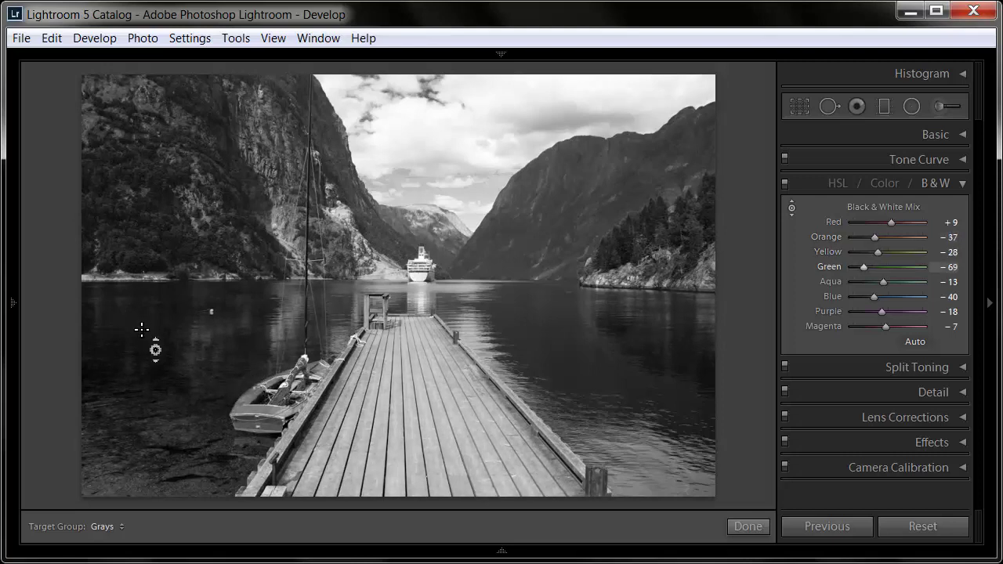
drag(418, 123, 431, 146)
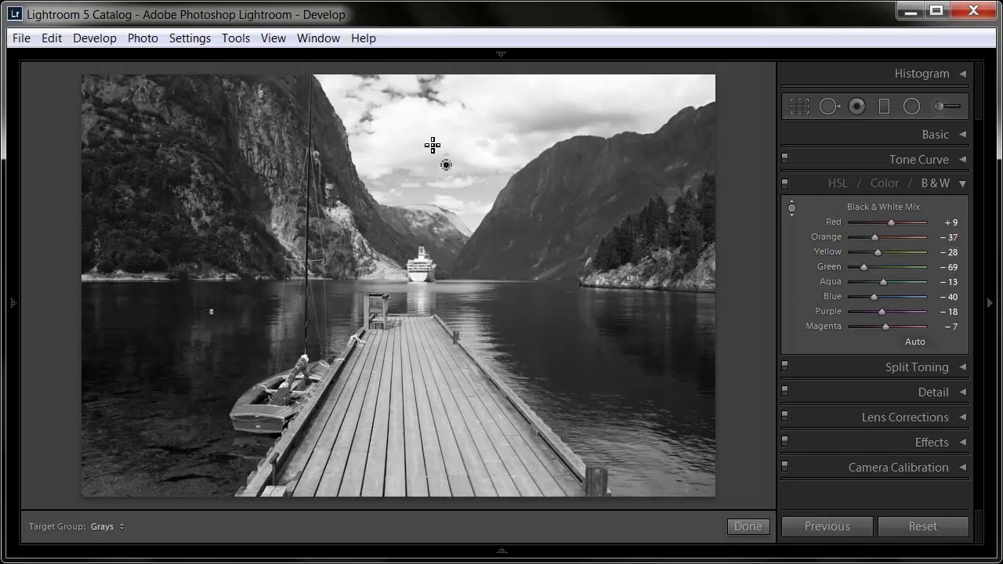
drag(588, 175, 586, 165)
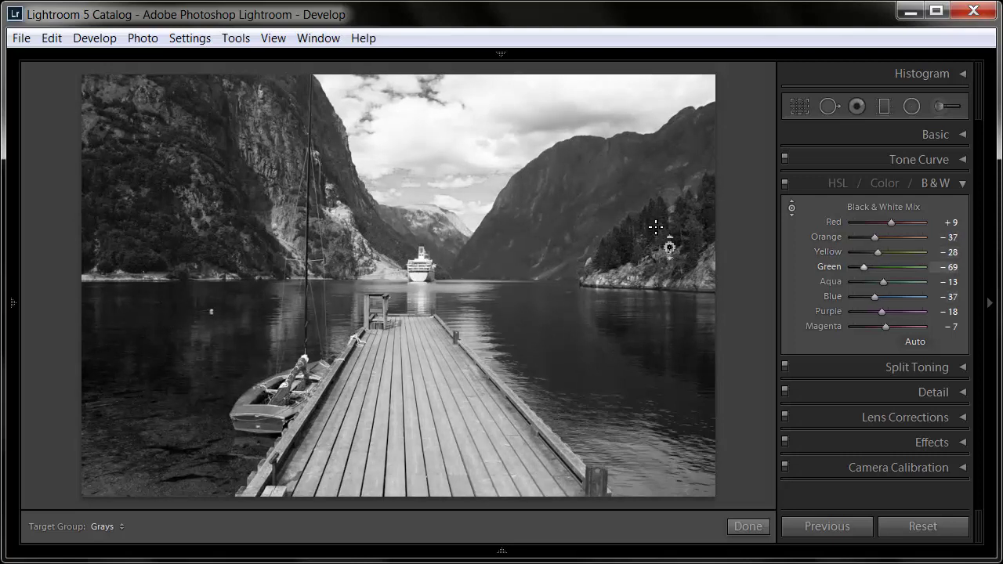
drag(607, 351, 605, 359)
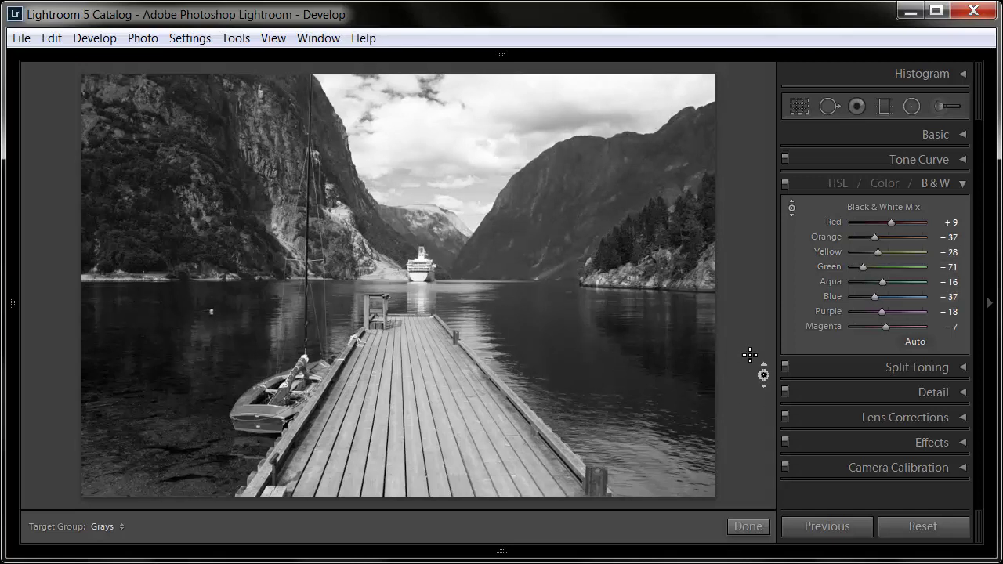
- Enable lens profile corrections in the Lens Corrections panel
click(965, 183)
click(940, 263)
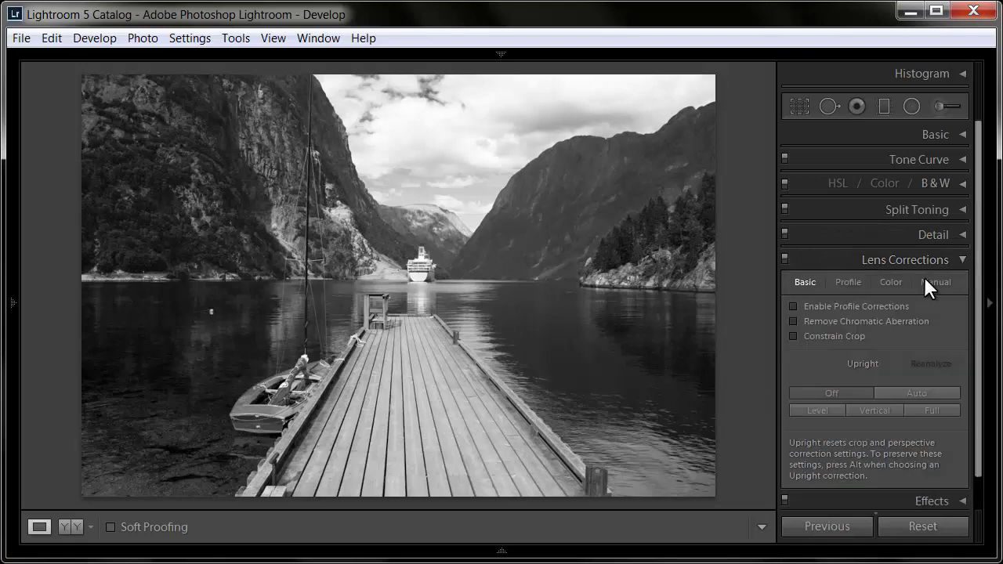
click(794, 304)
click(963, 260)
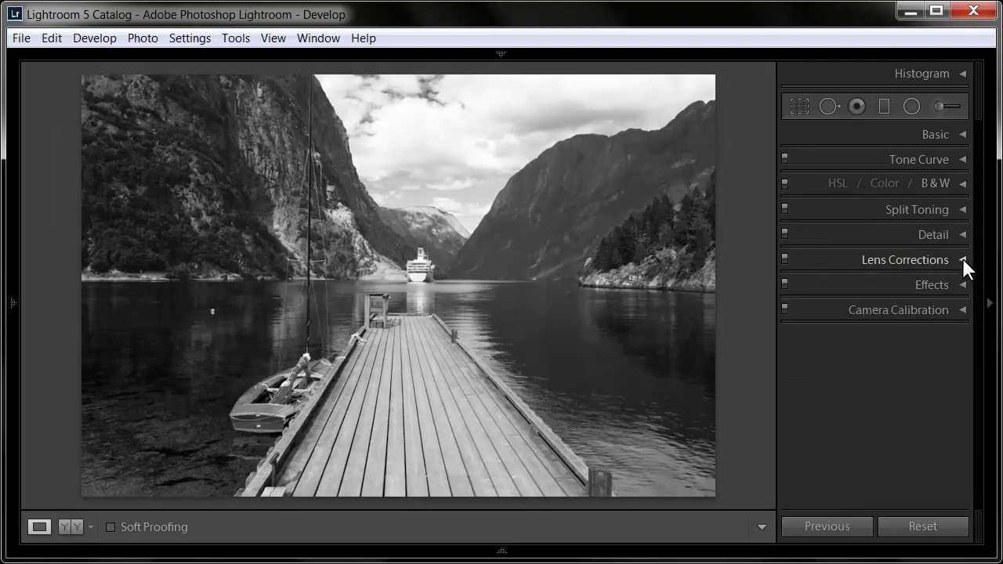
click(962, 259)
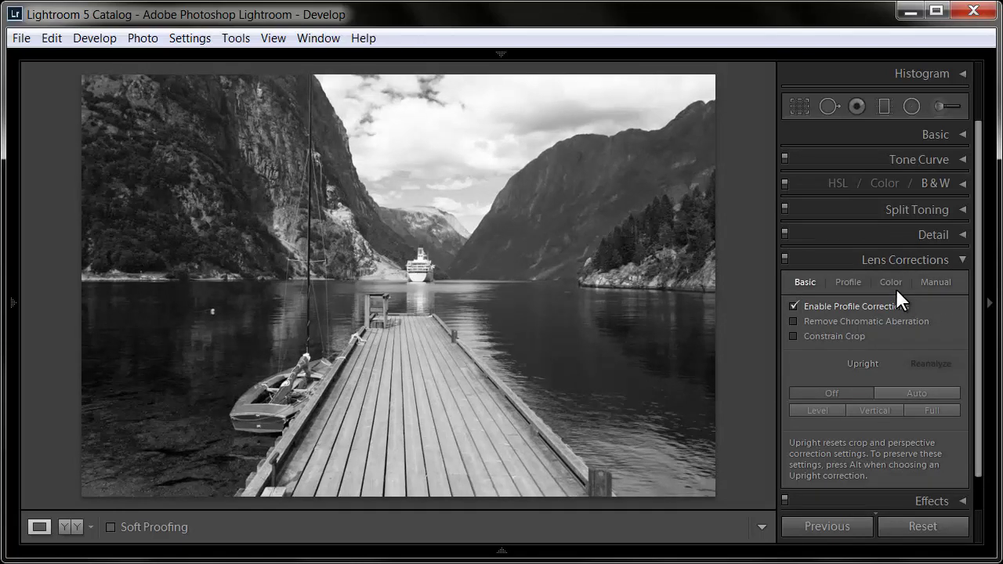
- Set the manual Lens Vignetting Amount to -40 and compare before/after
click(856, 280)
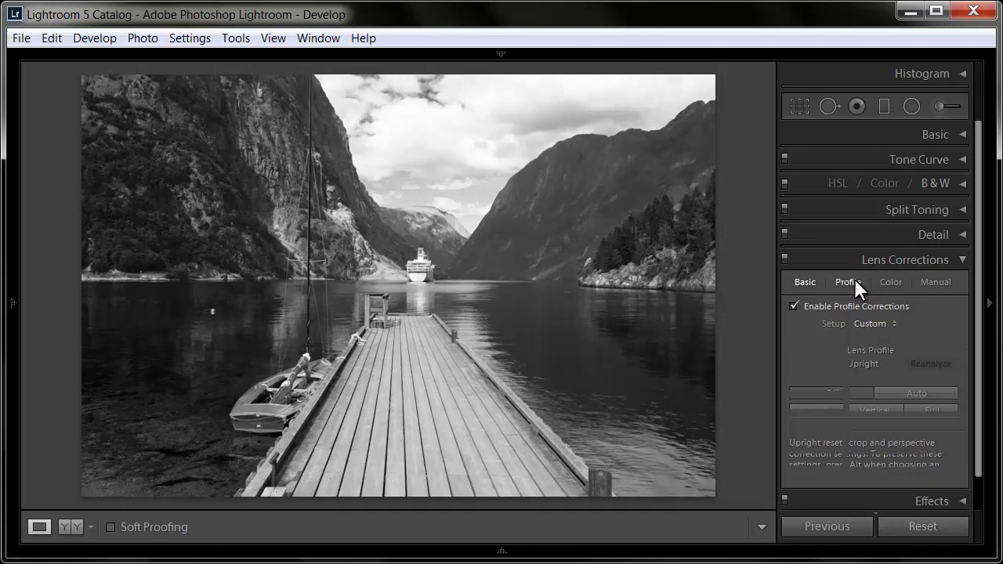
click(893, 284)
click(932, 284)
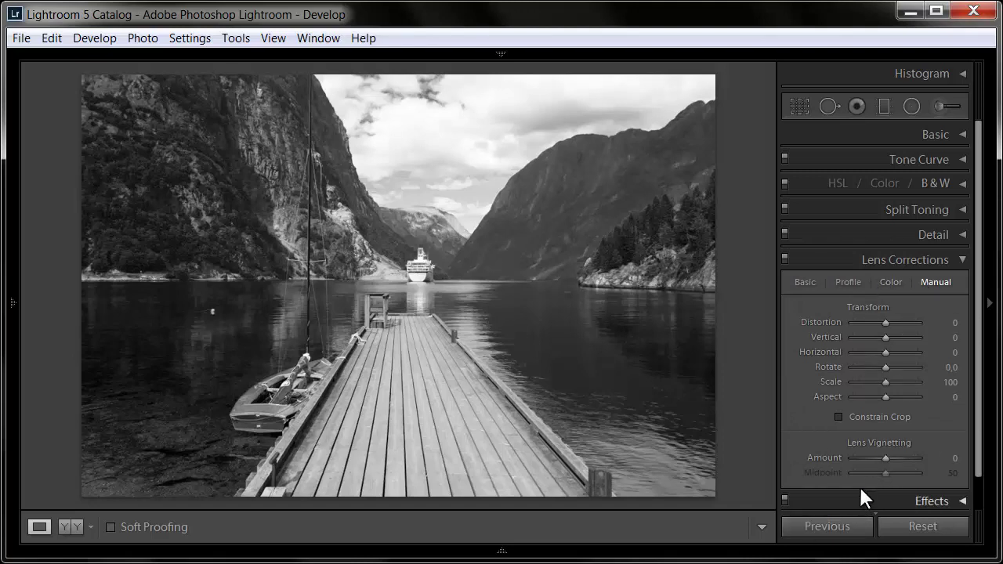
drag(870, 457, 872, 459)
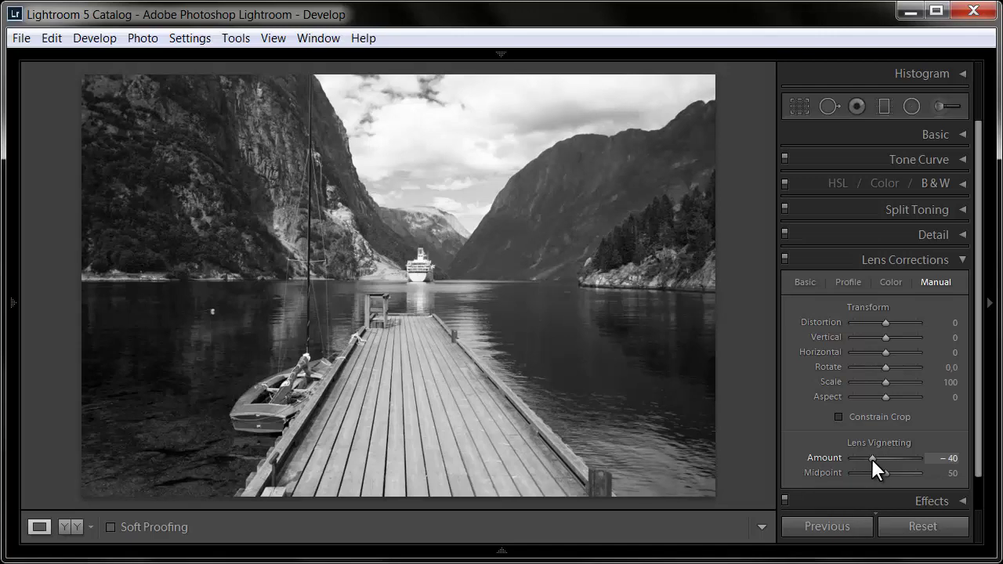
click(783, 257)
click(784, 257)
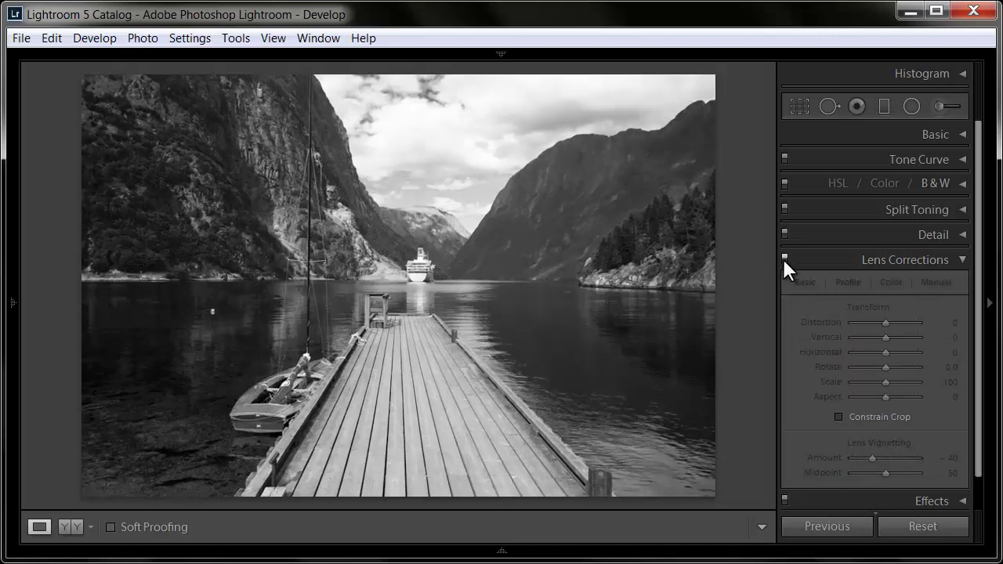
click(784, 257)
click(961, 259)
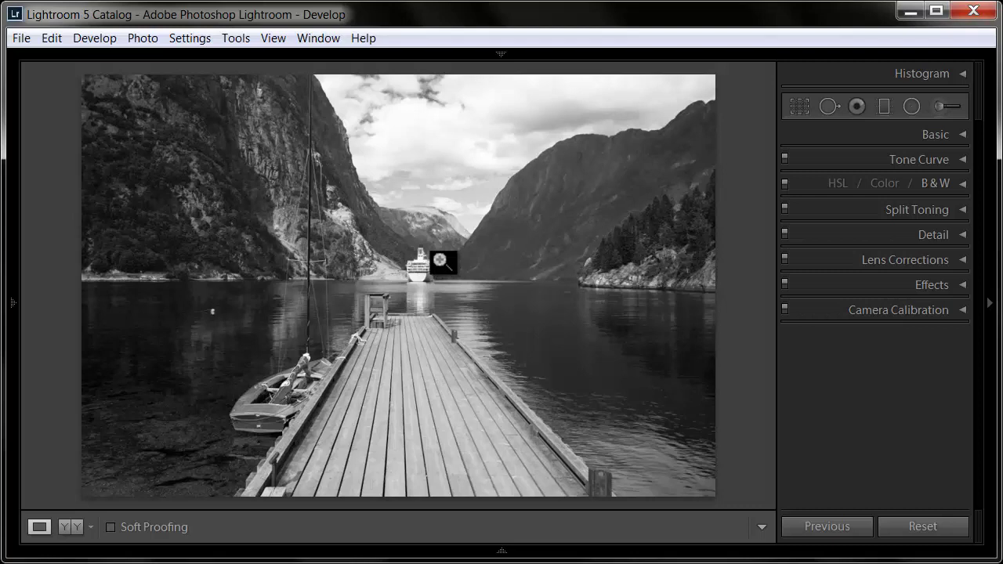
- Paint an enlarged adjustment-brush mask on the pier area with Exposure -4,00, Highlights -45 and Shadows -89
click(936, 104)
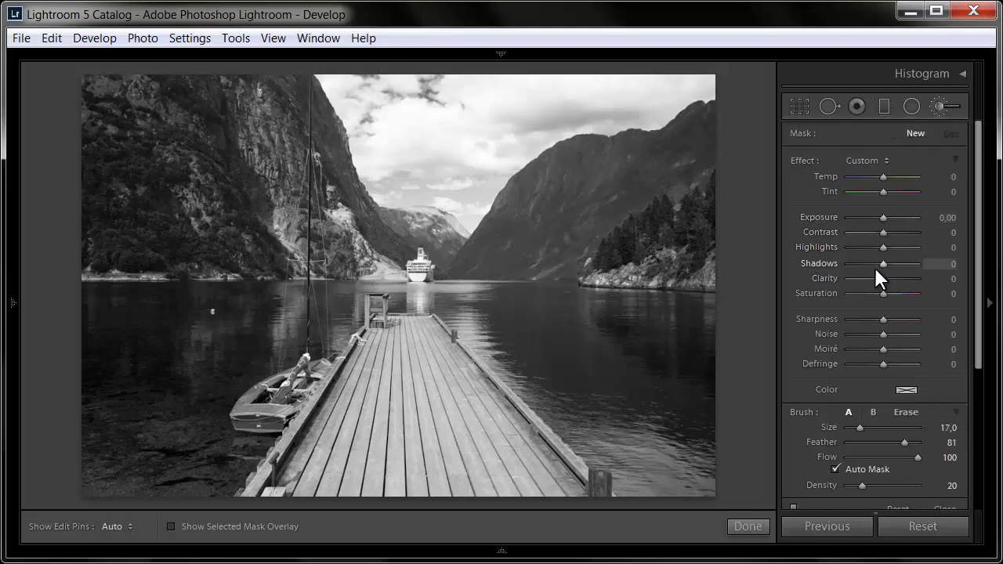
click(873, 263)
scroll(383, 355, up, 3)
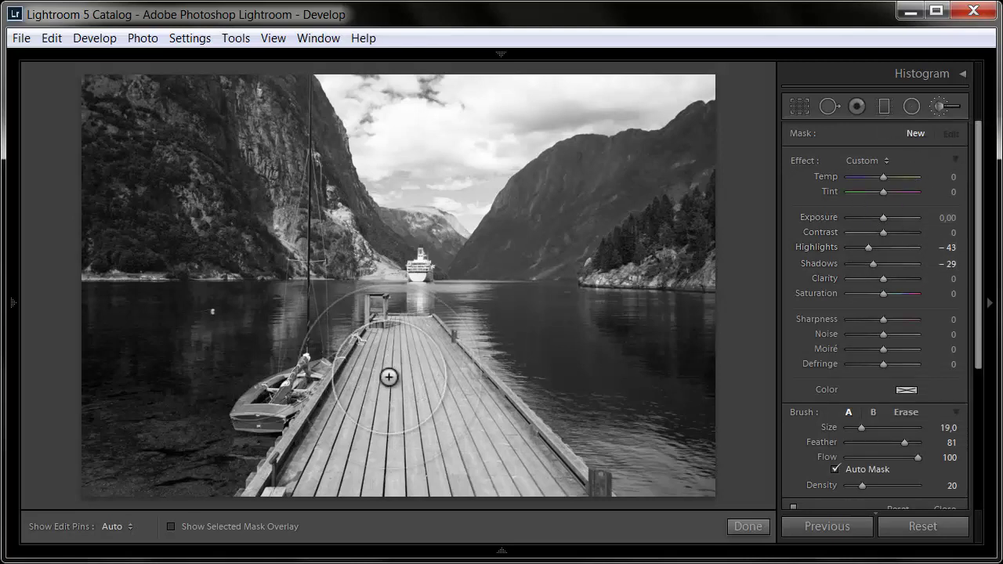
key(h)
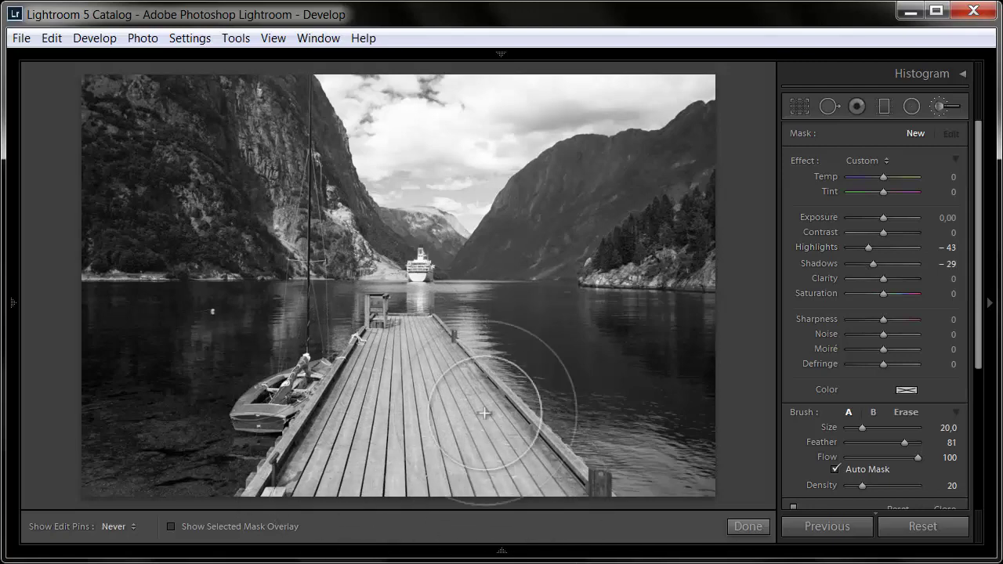
key(h)
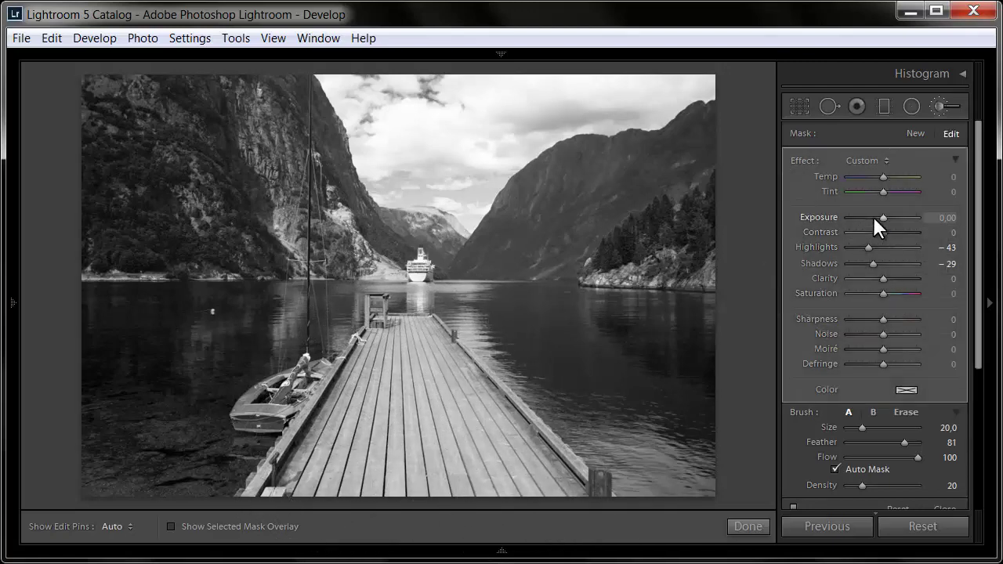
drag(873, 216, 832, 217)
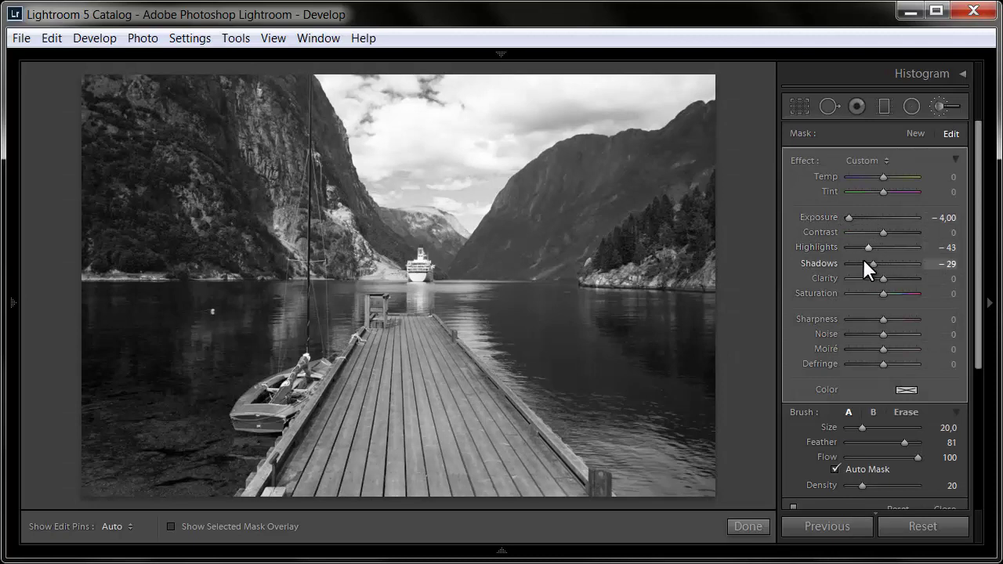
mouse_move(868, 247)
mouse_down()
mouse_move(837, 245)
mouse_move(838, 260)
mouse_up()
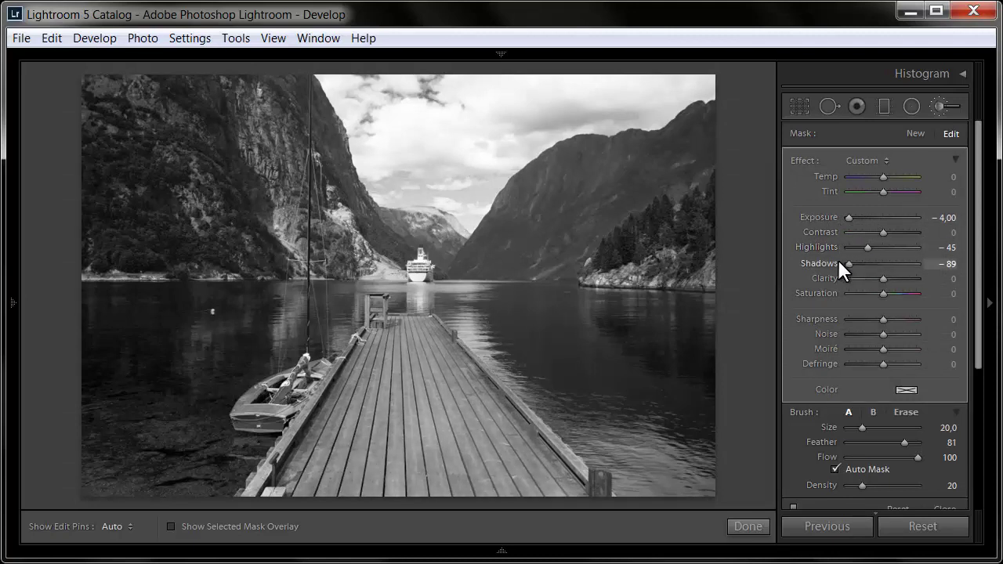